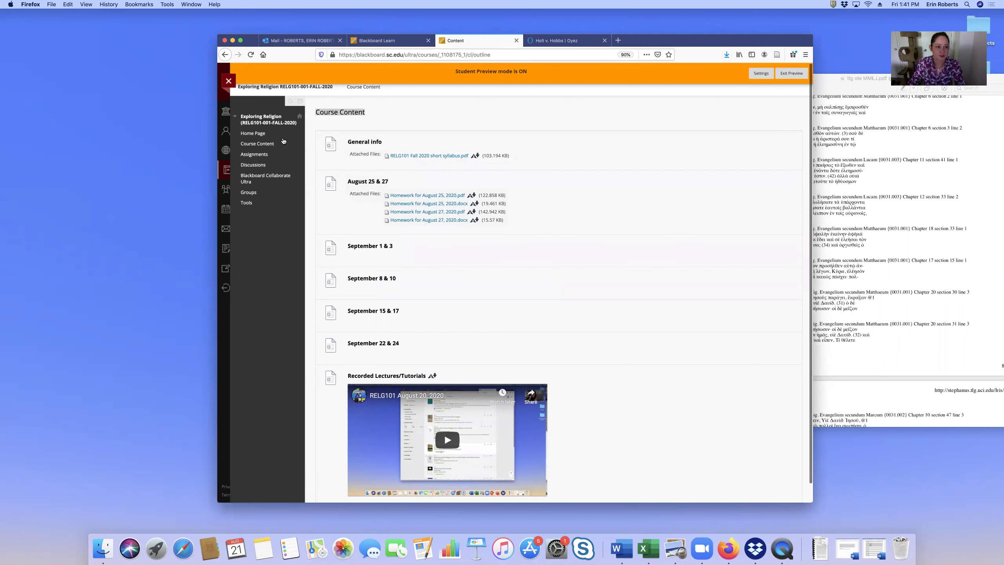
Open Assignment #1 (for August 25 class) from the course's Assignments and review its grading rubric for all questions.
left_click(256, 154)
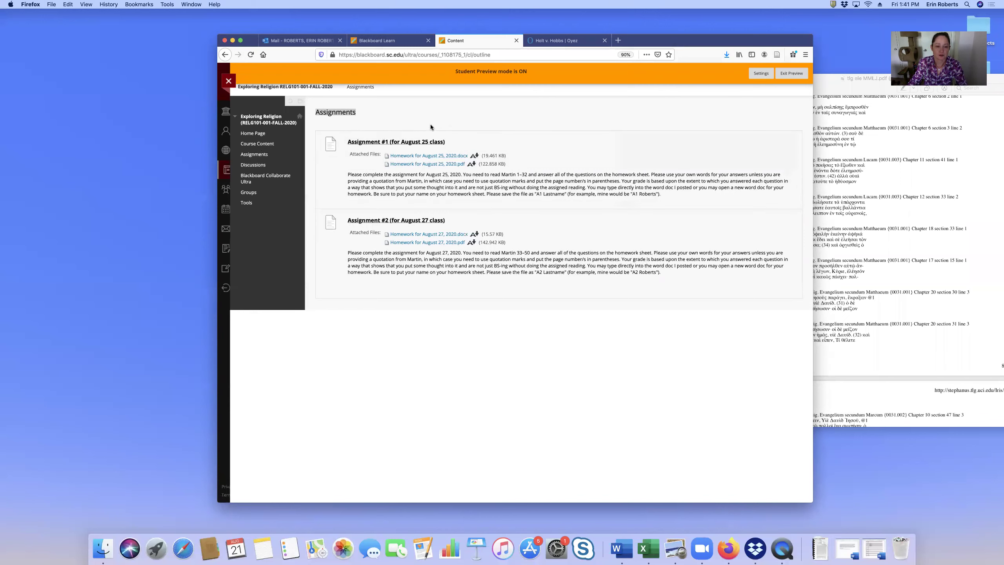
left_click(366, 142)
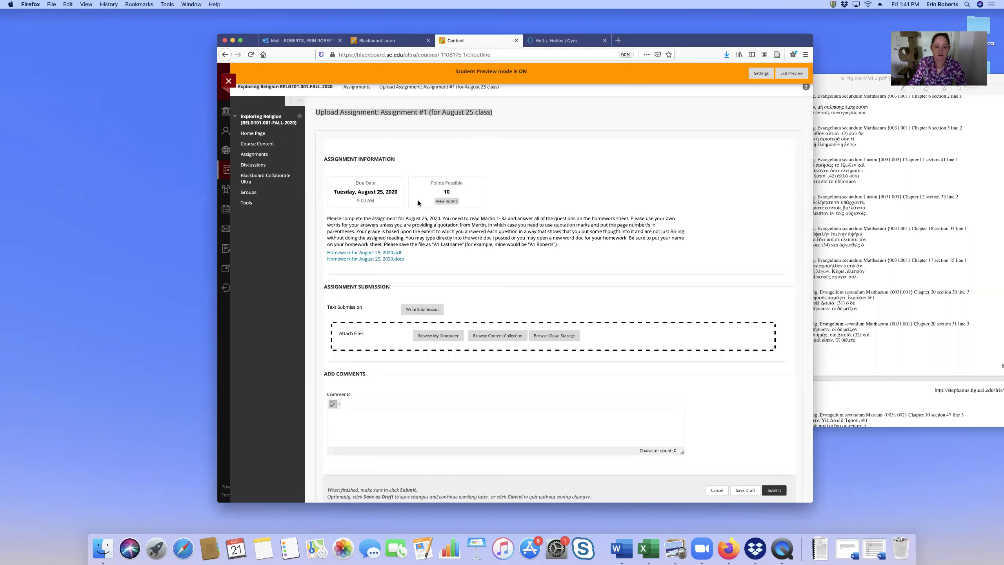
left_click(446, 201)
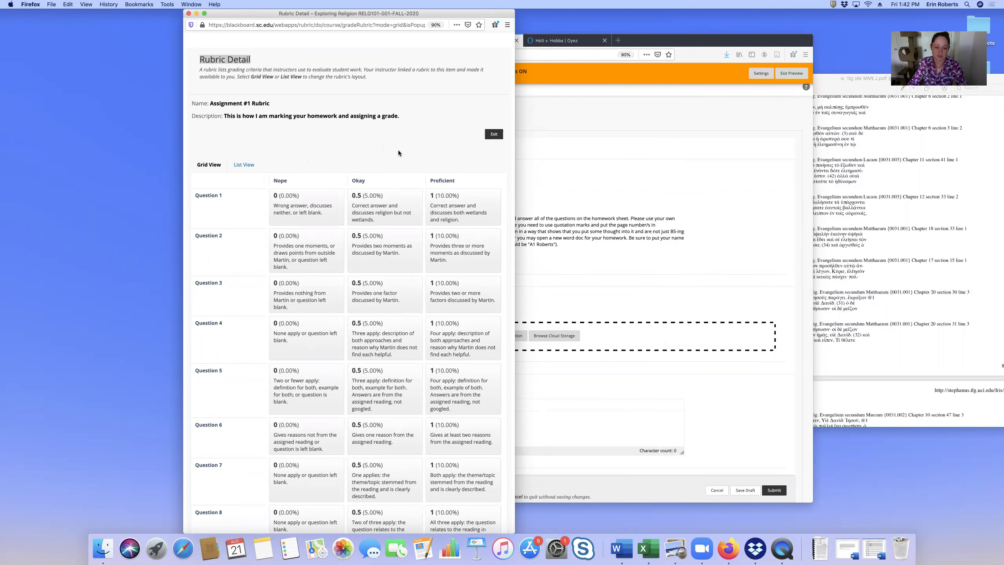
scroll(410, 240, "down", 5)
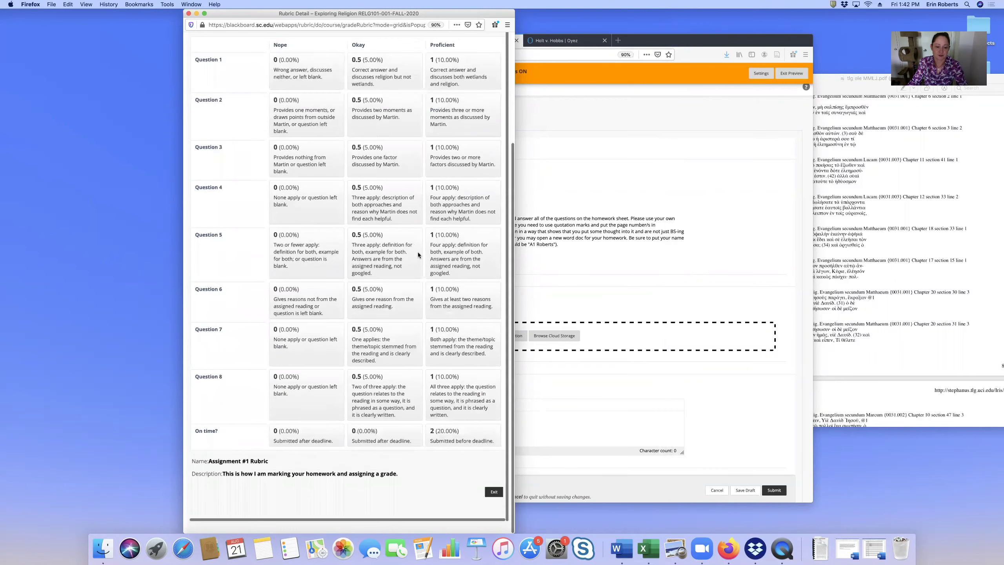
scroll(418, 255, "up", 5)
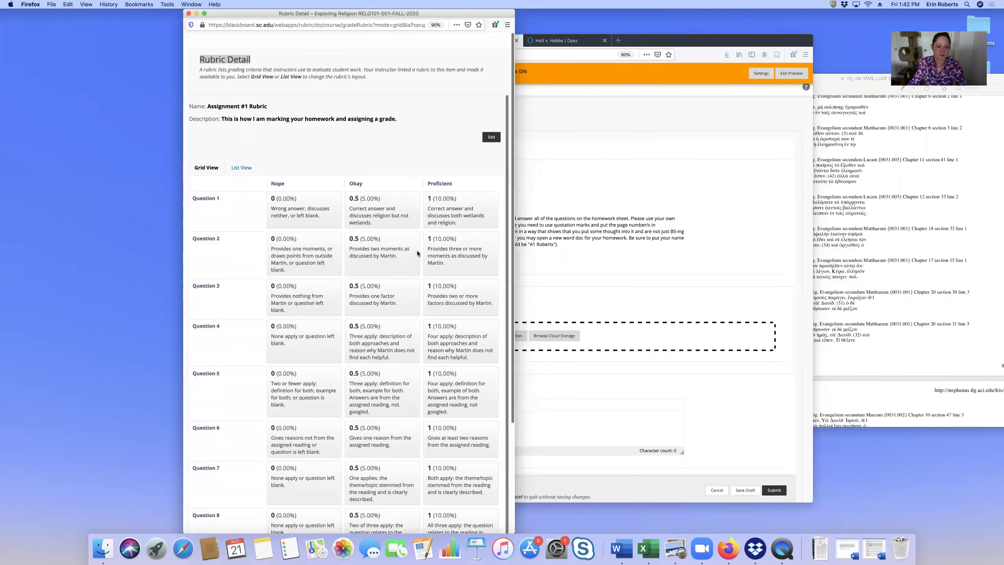
scroll(410, 240, "left", 1)
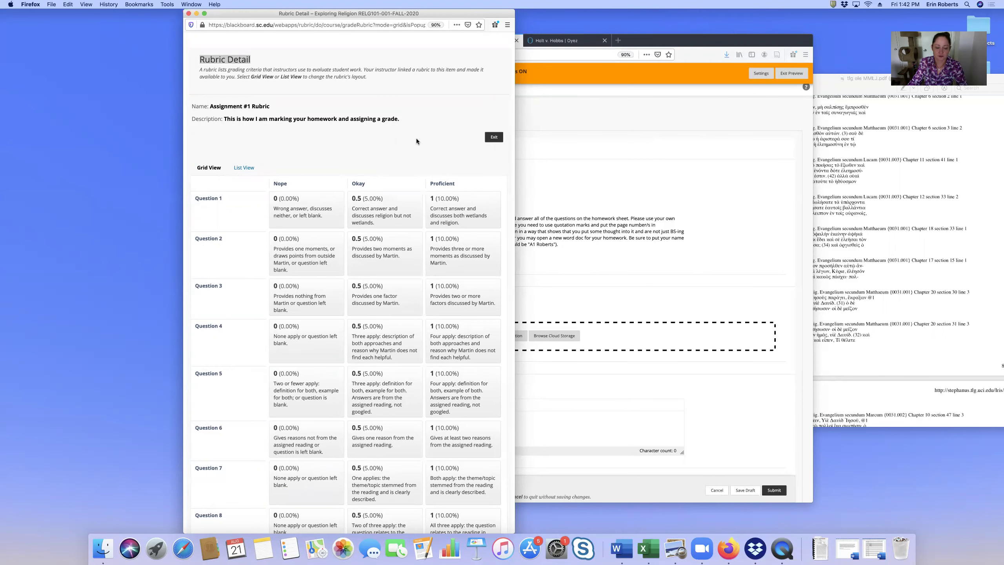
scroll(373, 265, "down", 5)
scroll(403, 265, "down", 1)
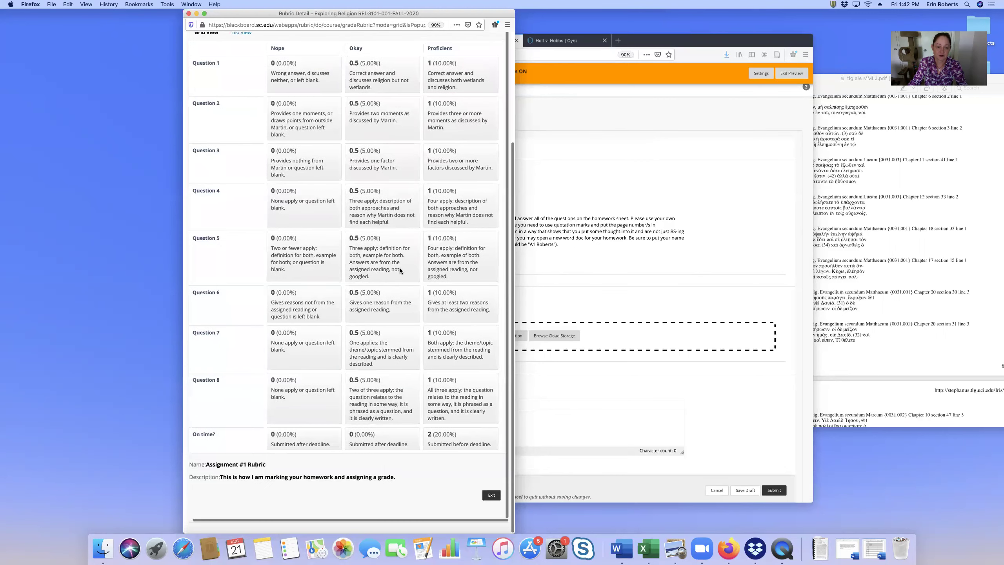
scroll(403, 316, "up", 5)
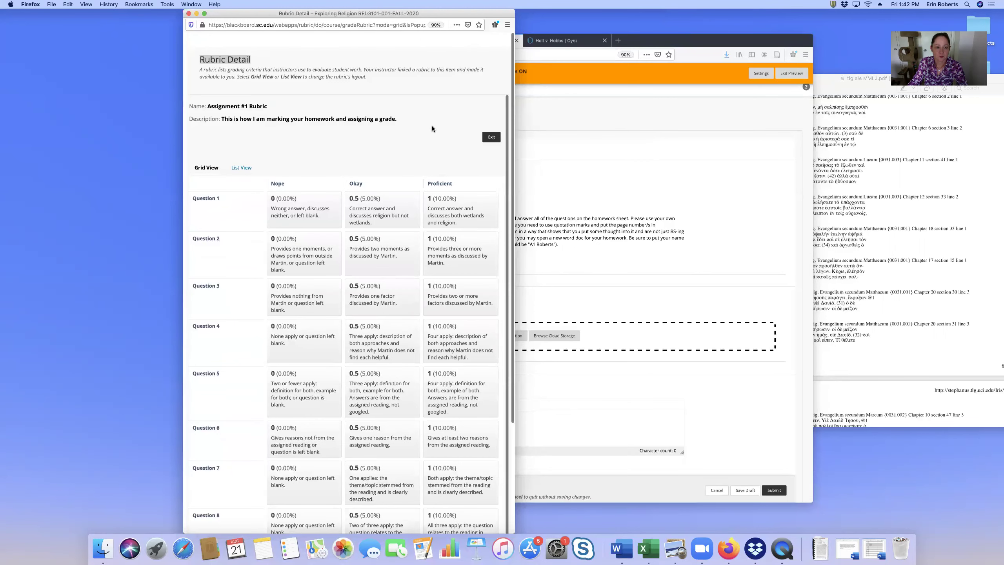
left_click(491, 137)
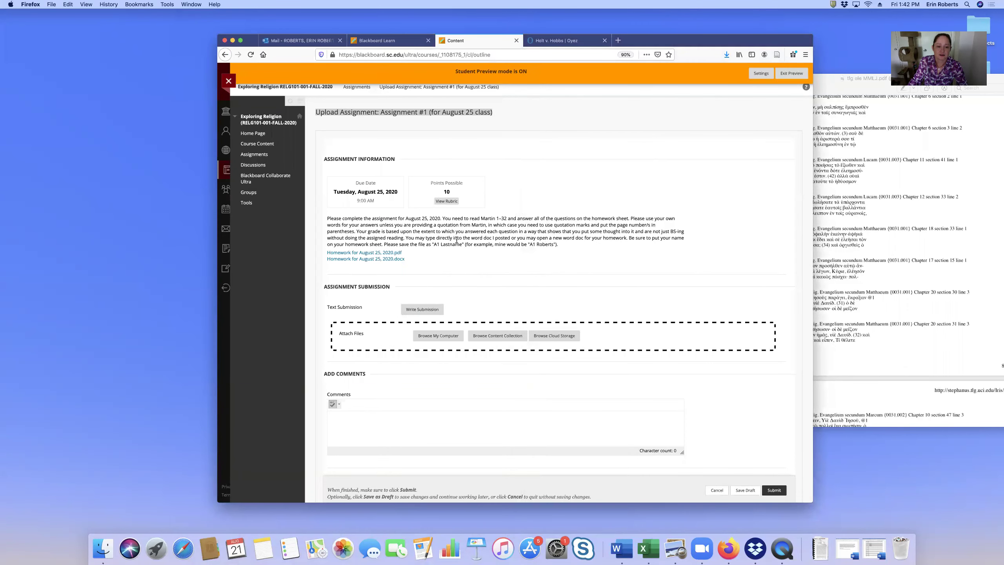
Attach the 53 KB Word document dated Aug 15, 2020 from the Dropbox folder to Assignment #1 and submit it.
scroll(457, 241, "down", 1)
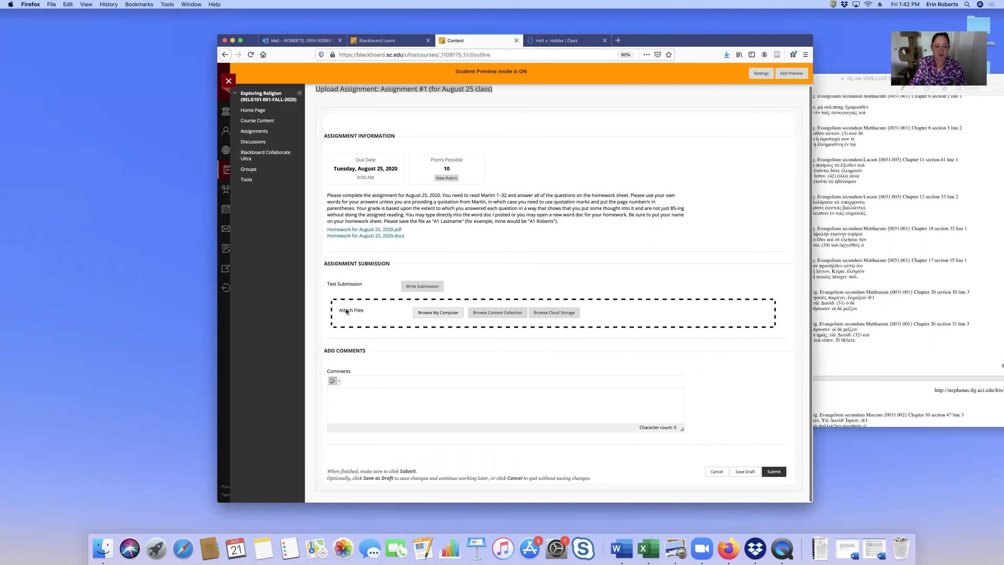
left_click(436, 315)
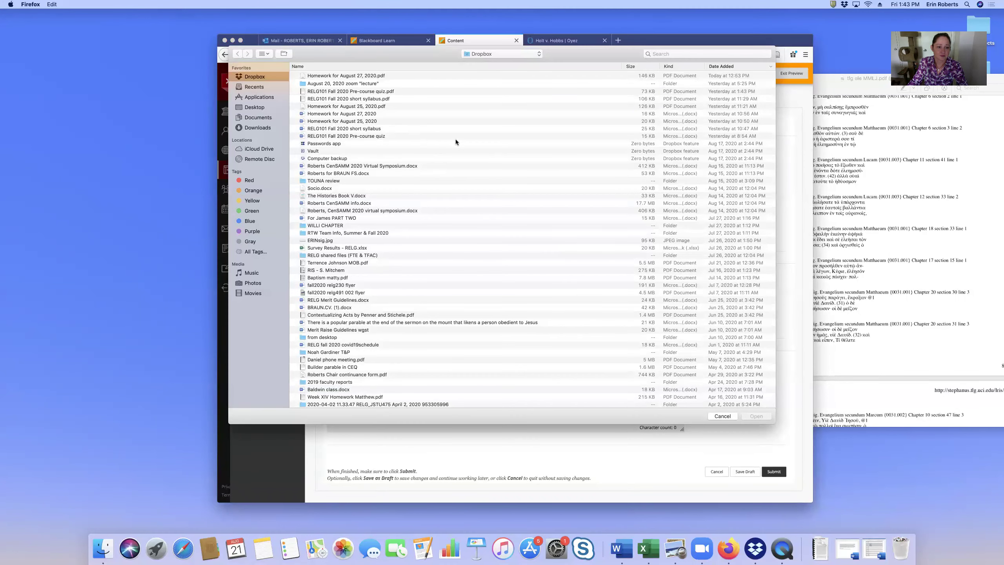
left_click(357, 174)
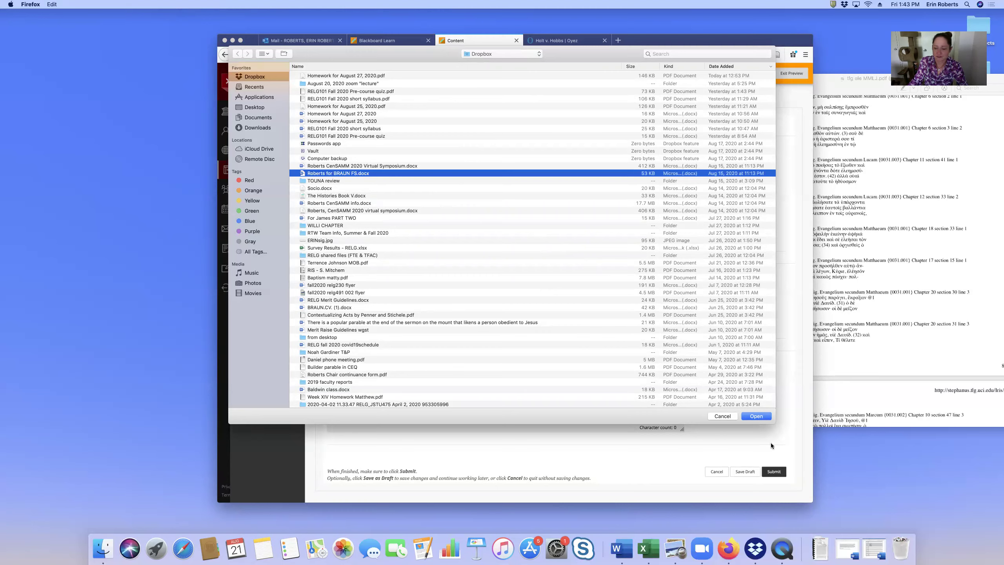
left_click(755, 415)
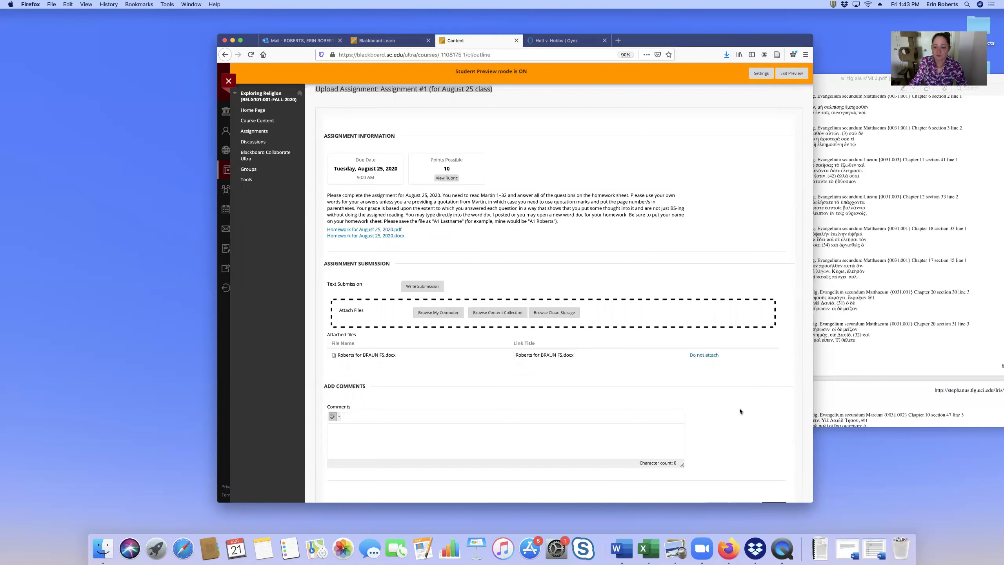
scroll(739, 408, "down", 2)
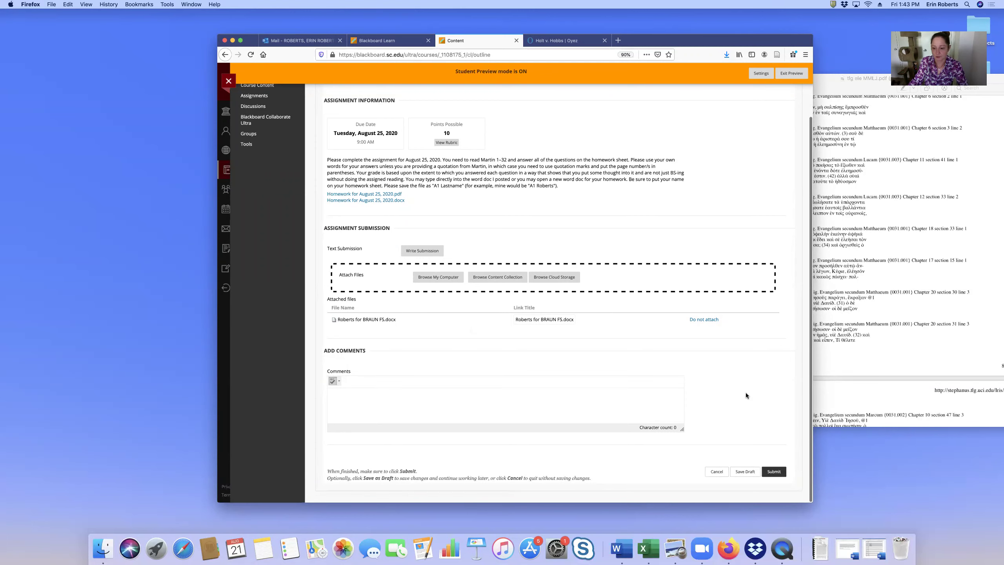
left_click(780, 472)
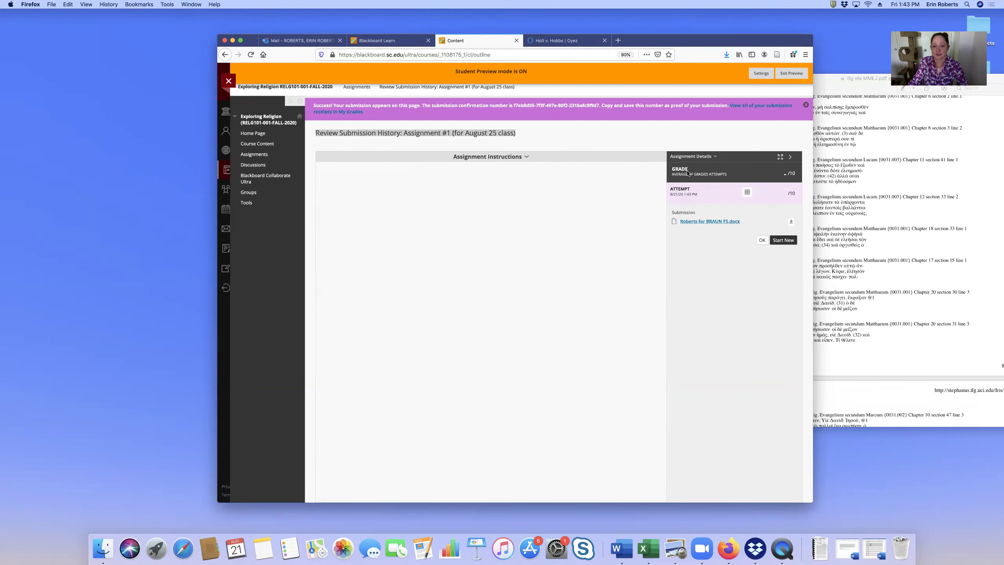
Look through the submitted document in the submission history and return to the Assignments list.
scroll(535, 258, "down", 10)
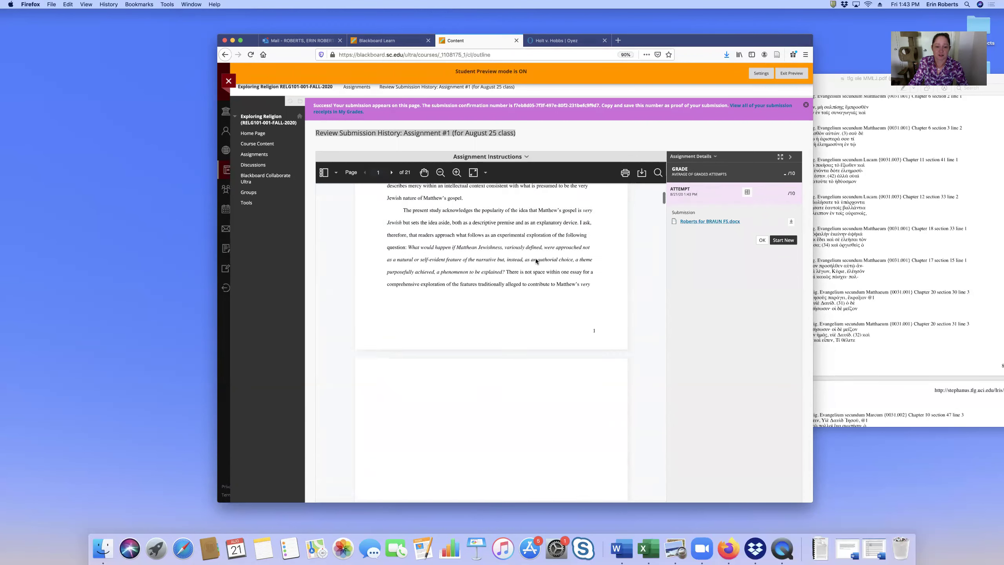
scroll(534, 258, "up", 10)
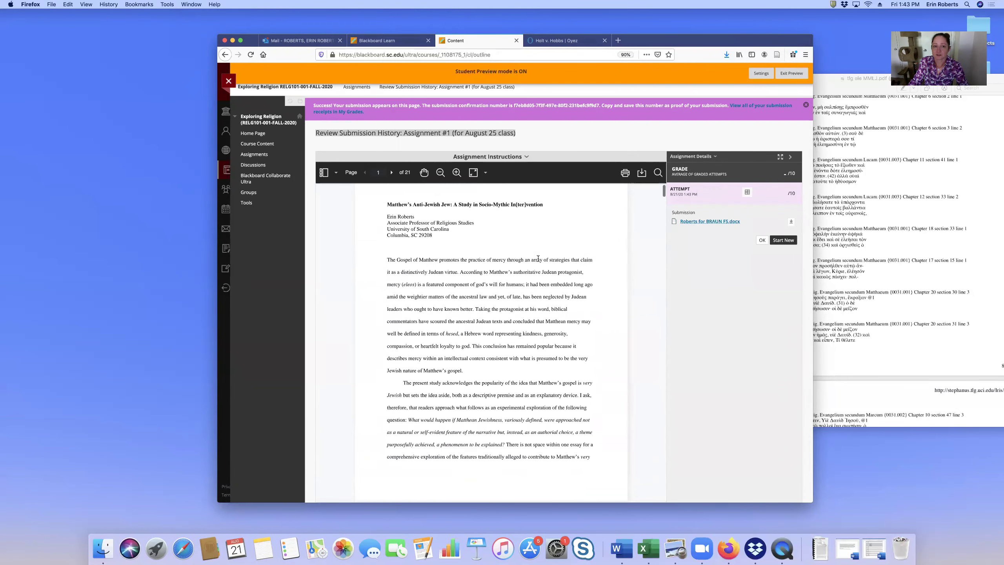
scroll(536, 261, "down", 3)
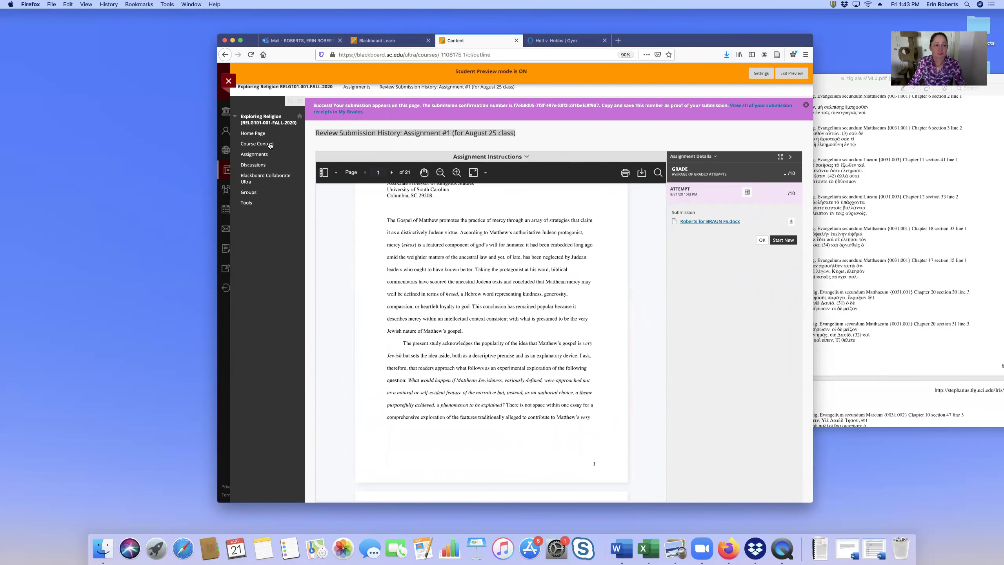
scroll(726, 305, "down", 1)
left_click(761, 229)
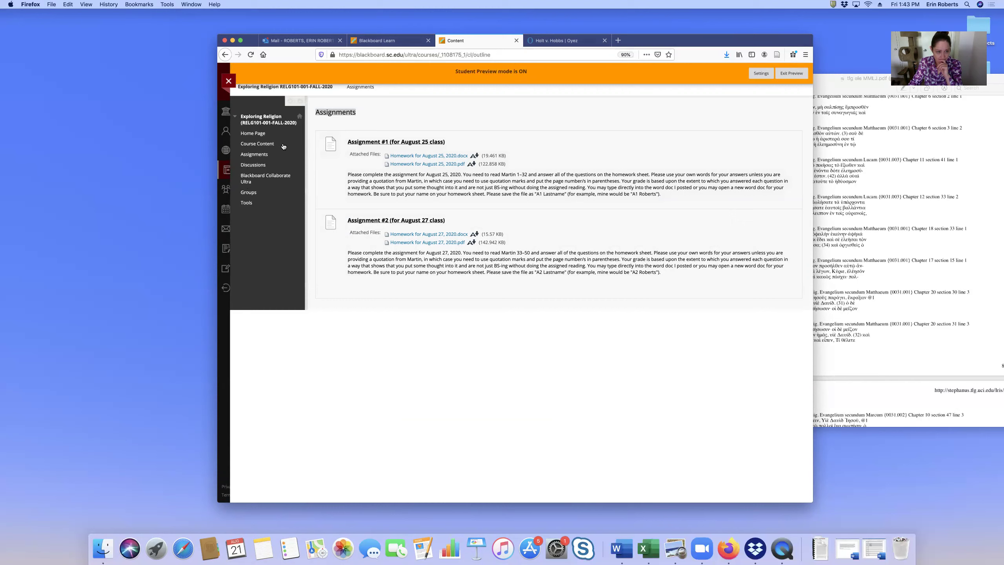
Open the Course Content page and view its Recorded Lectures/Tutorials section.
left_click(257, 145)
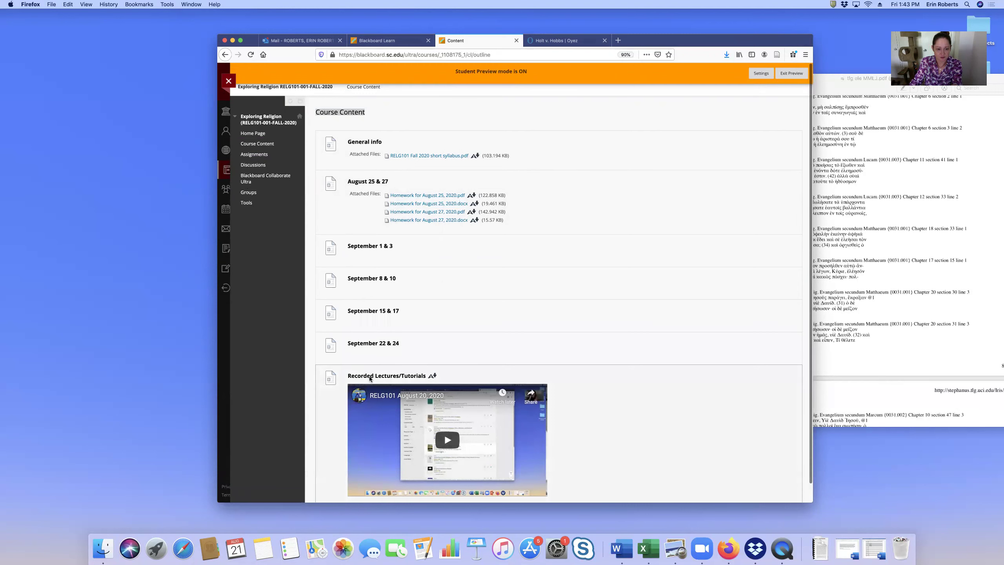
scroll(676, 406, "down", 1)
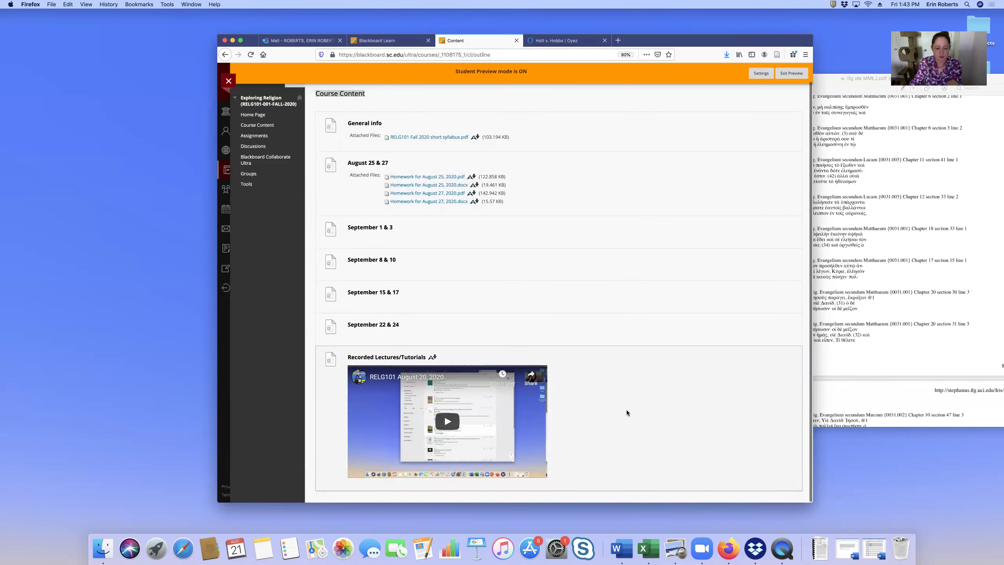
scroll(614, 399, "up", 1)
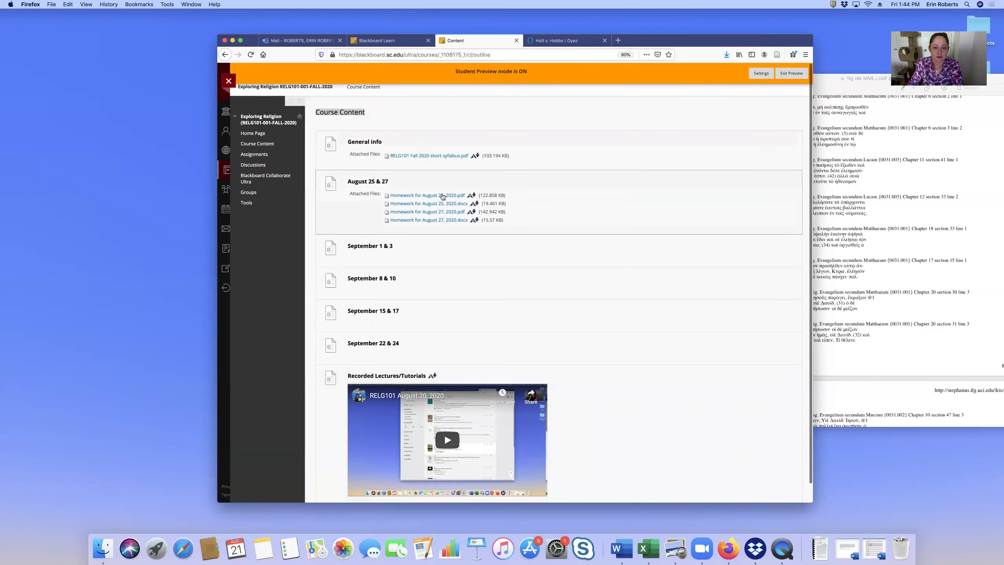
Open "Homework for August 27, 2020.pdf" and read the assignment, highlighting the bracketed note in question 6.
left_click(451, 212)
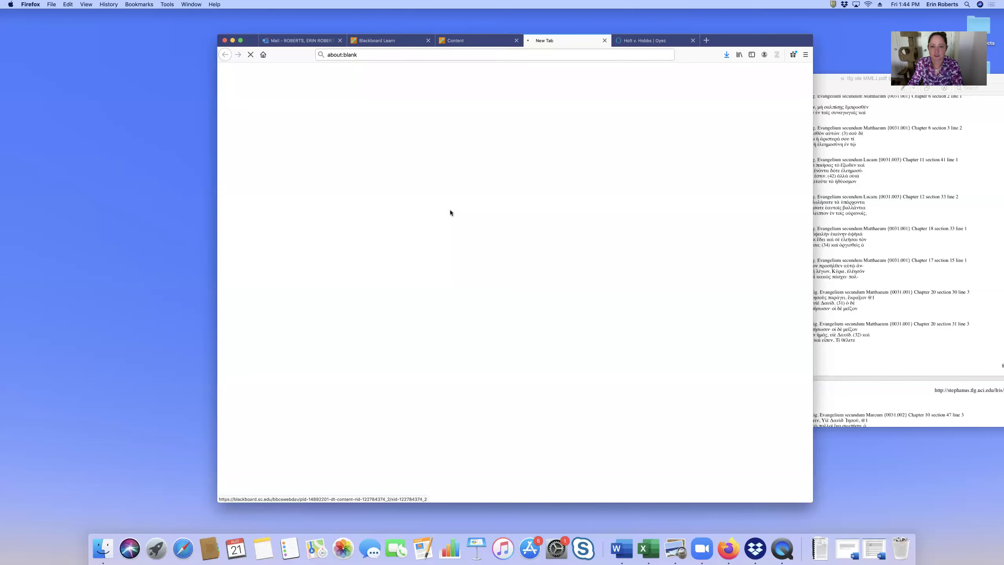
scroll(432, 206, "down", 5)
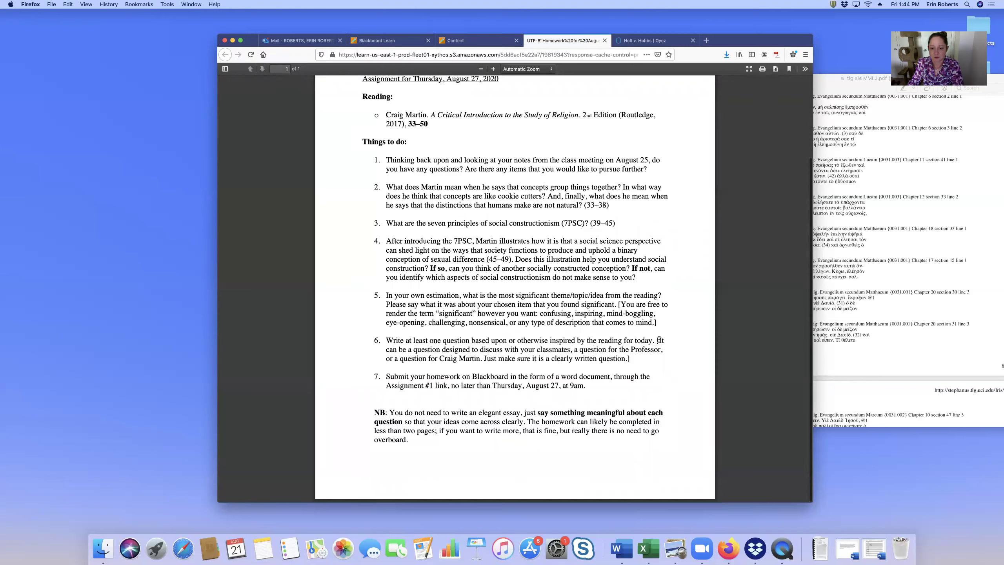
left_click_drag(659, 339, 626, 358)
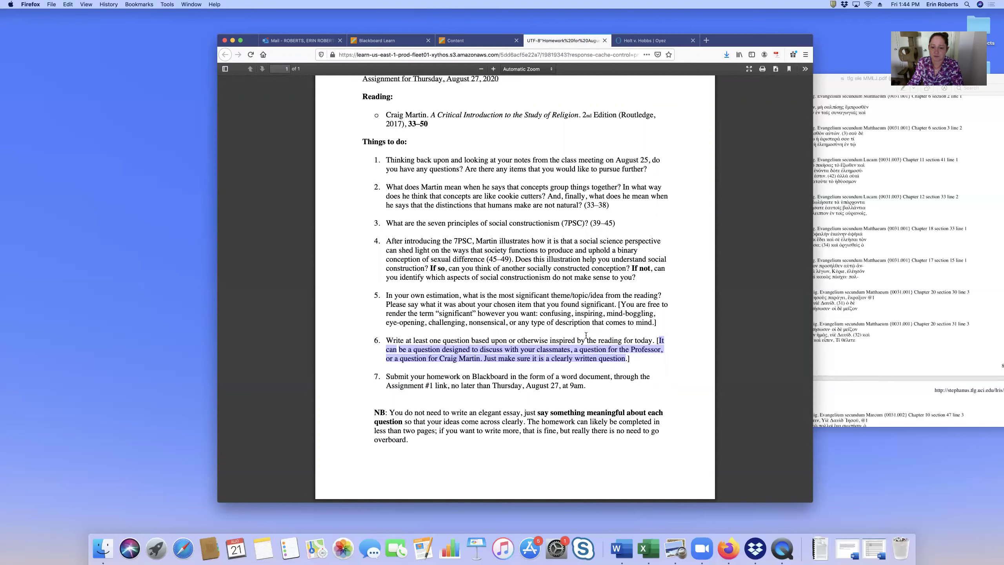
left_click(456, 349)
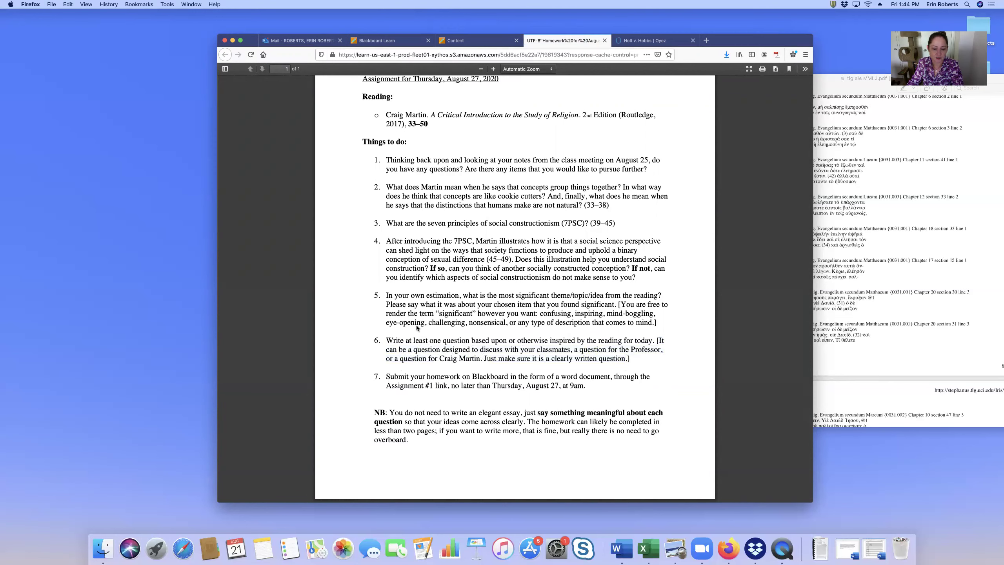
scroll(399, 324, "up", 3)
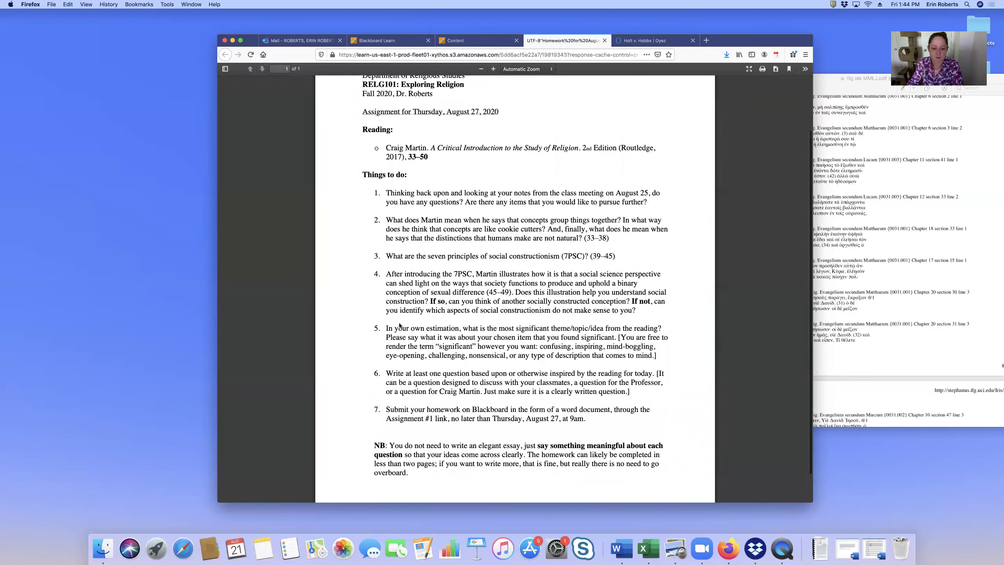
scroll(403, 325, "up", 2)
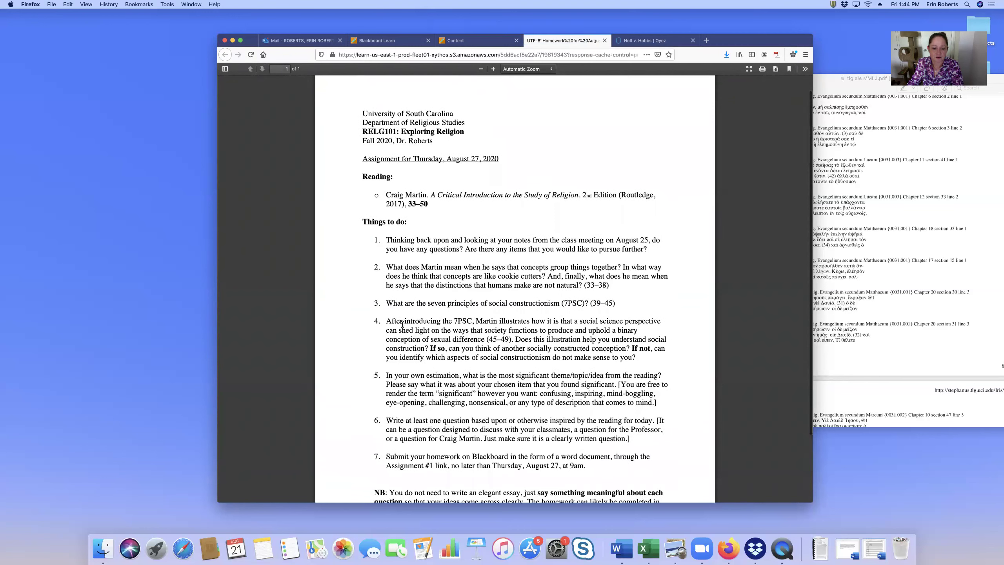